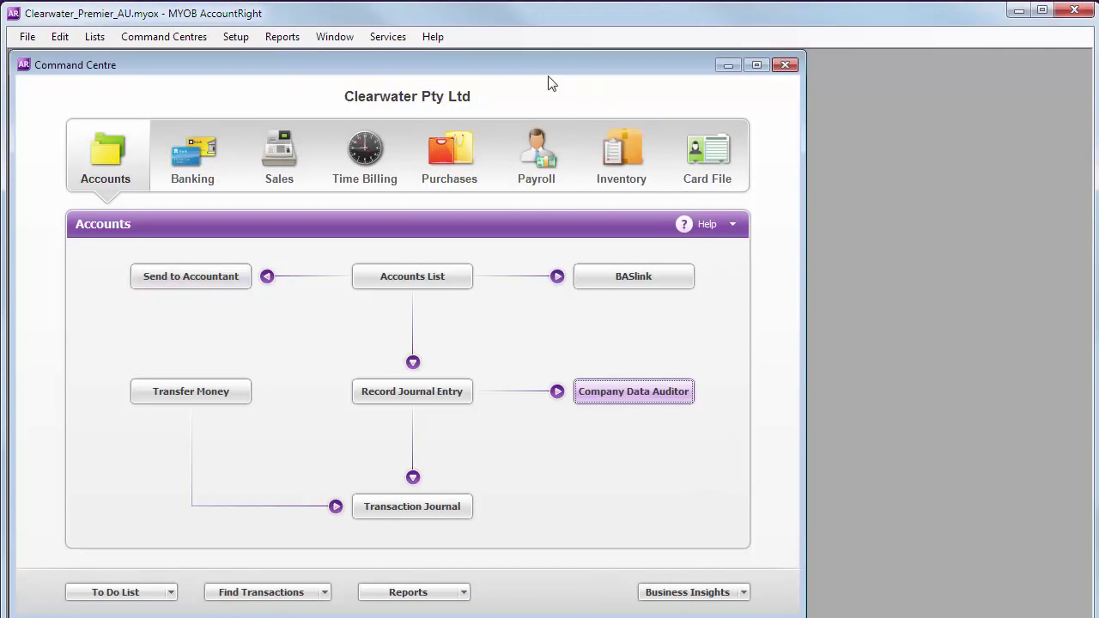
Switch the Command Centre to the Inventory functions, including Count Inventory
{"action": "left_click", "coordinate": [447, 40]}
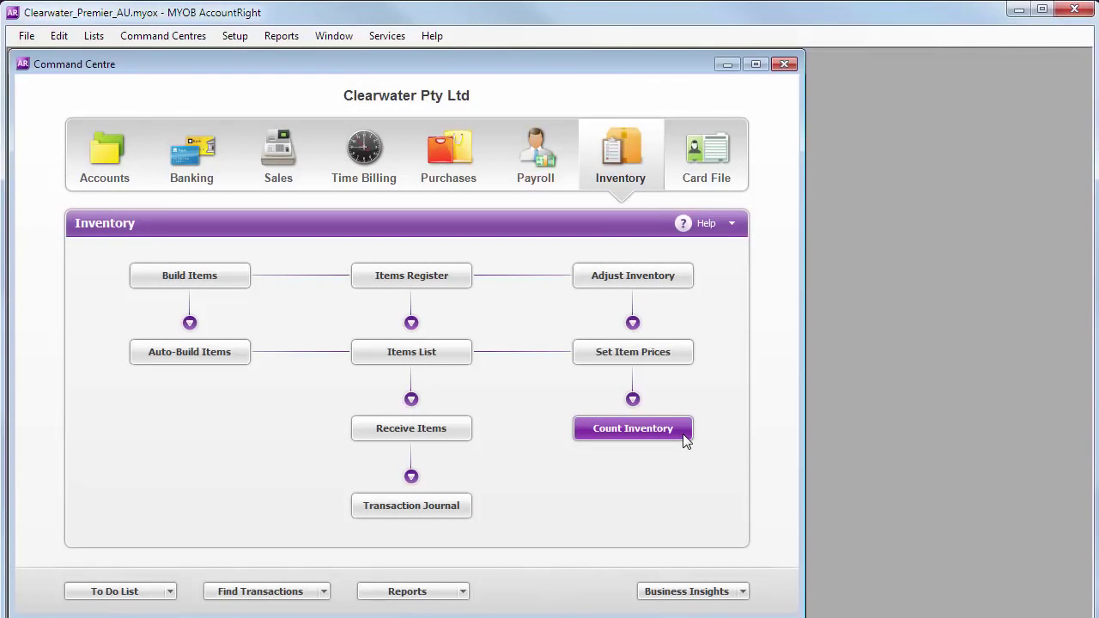
Print the all-items count sheet, then enter counts: Cooler Large 4, Cooler Filter Large 130, 20 Litres Orange Carbon 5
{"action": "left_click", "coordinate": [685, 435]}
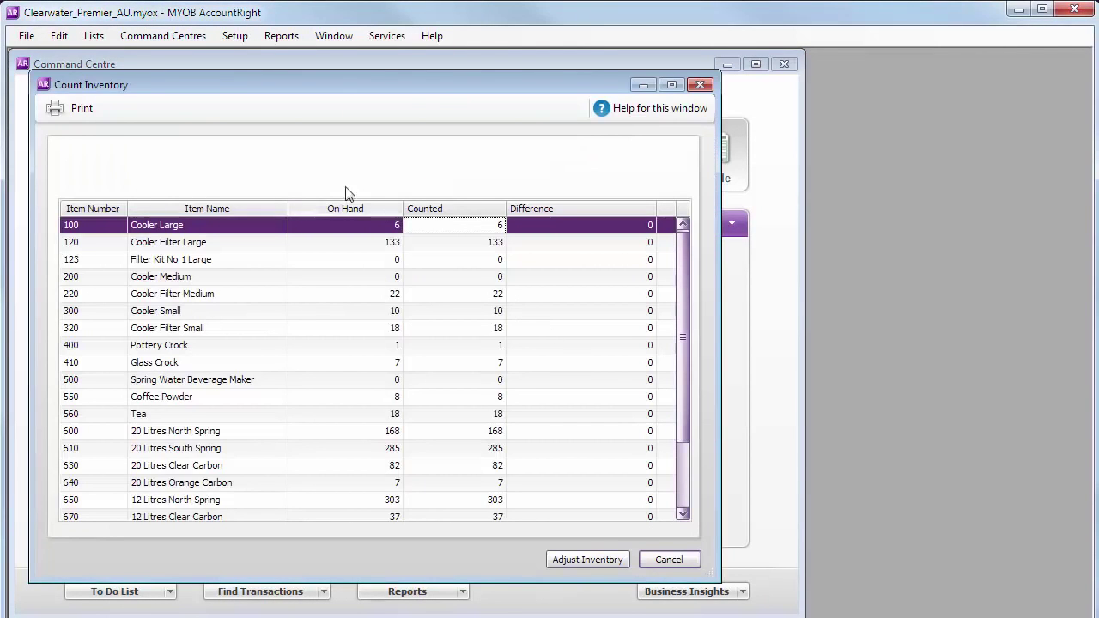
{"action": "left_click", "coordinate": [82, 108]}
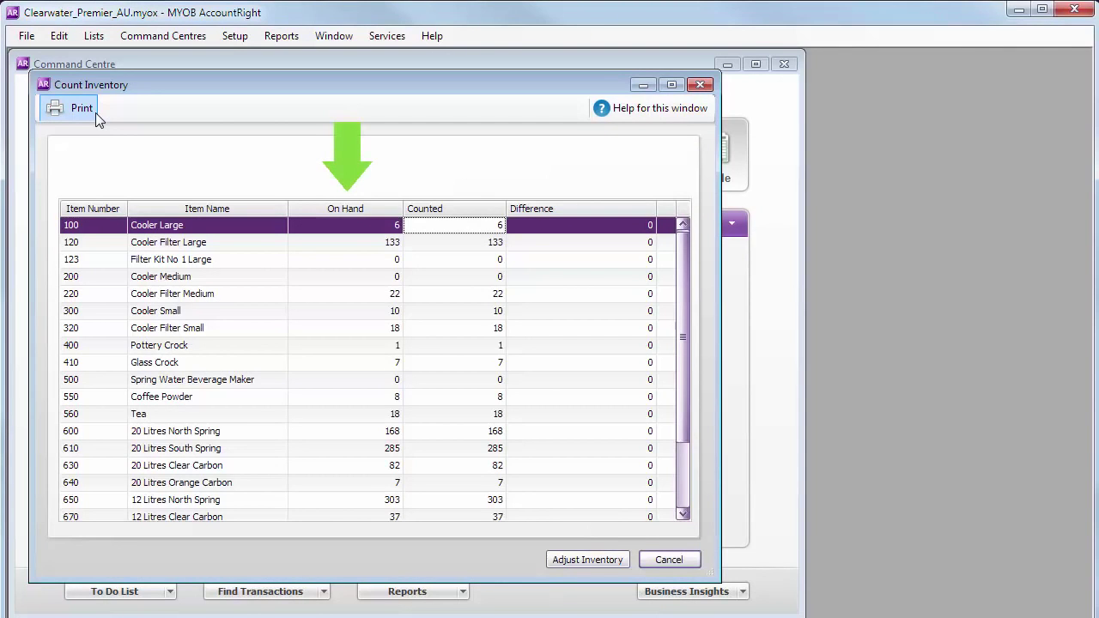
{"action": "left_click", "coordinate": [498, 224]}
{"action": "type", "text": "4"}
{"action": "left_click", "coordinate": [499, 245]}
{"action": "type", "text": "130"}
{"action": "key", "text": "Tab"}
{"action": "left_click", "coordinate": [500, 483]}
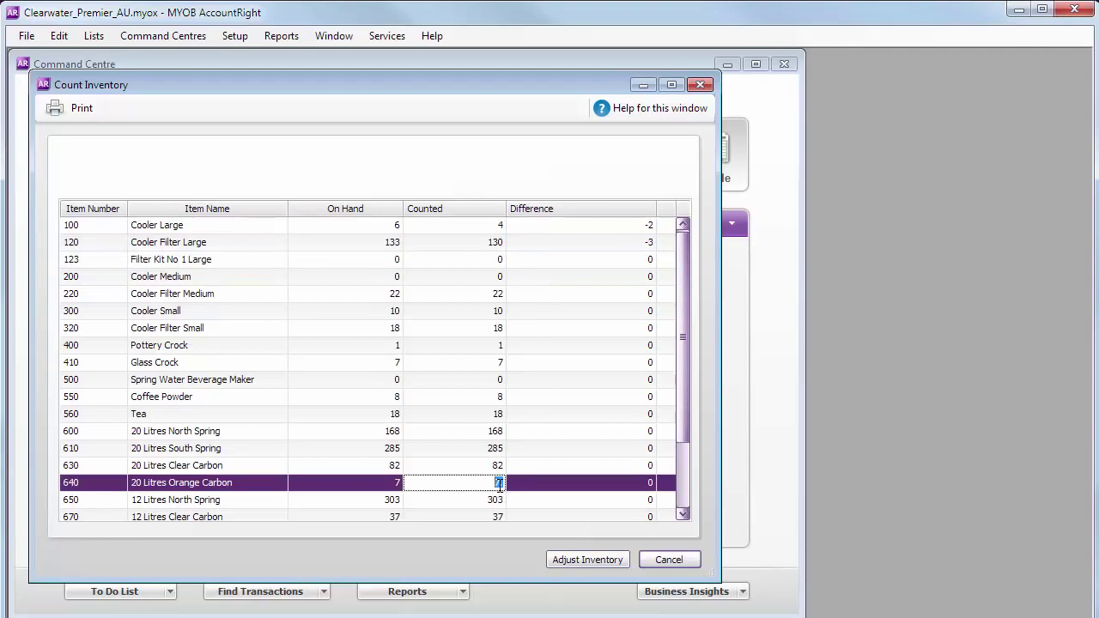
{"action": "type", "text": "5"}
{"action": "key", "text": "Tab"}
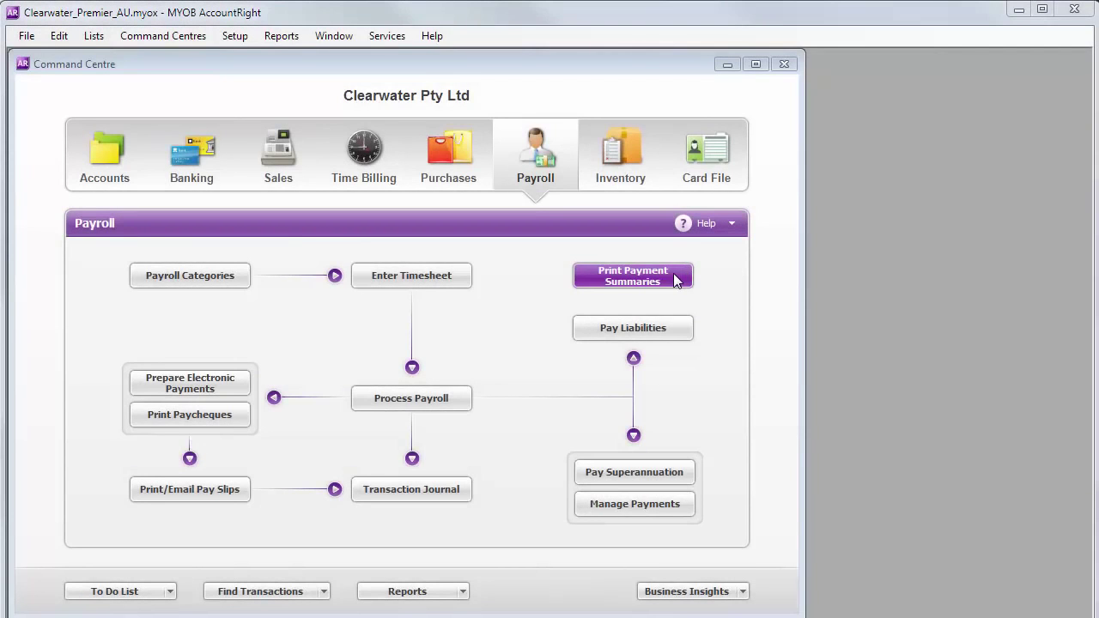
Start the Payment Summary Assistant via Print Payment Summaries on the Payroll tab
{"action": "left_click", "coordinate": [678, 279]}
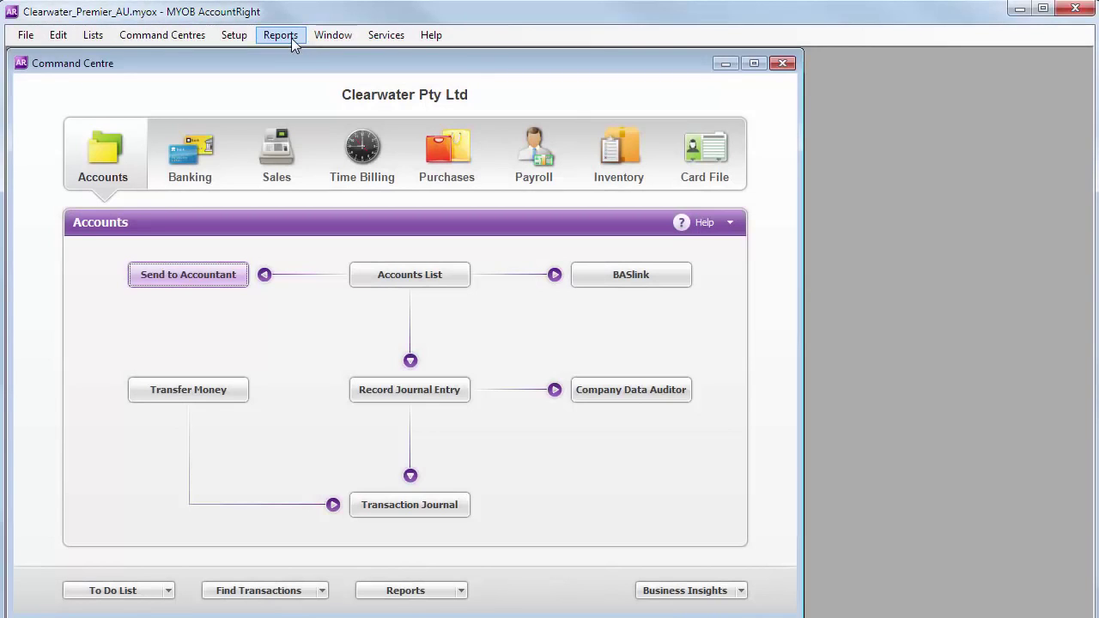
{"action": "left_click", "coordinate": [292, 38]}
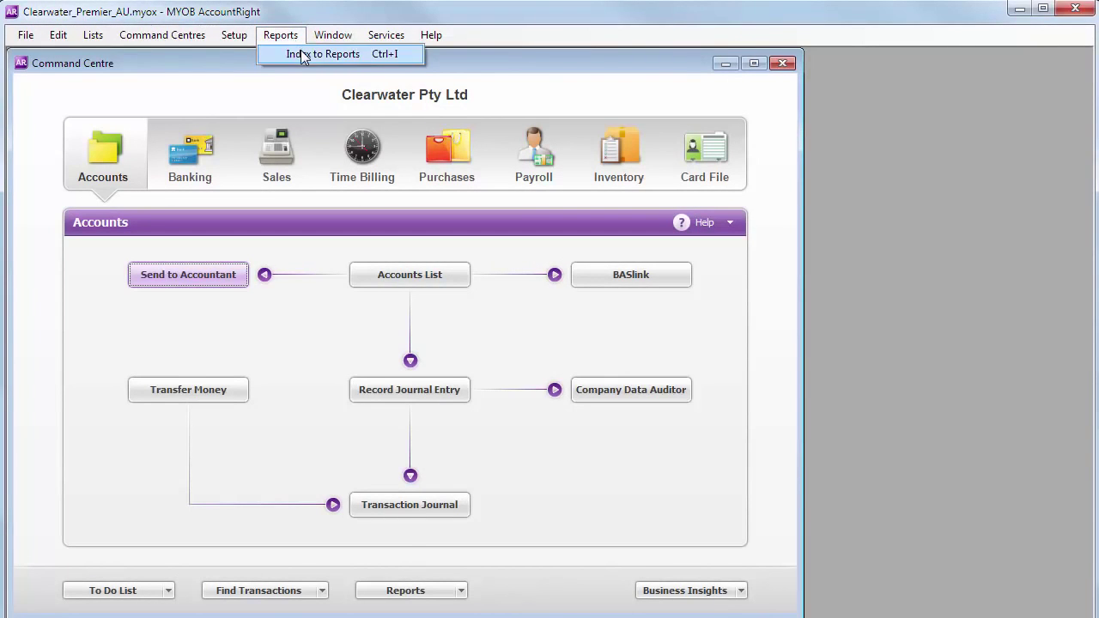
{"action": "left_click", "coordinate": [303, 56]}
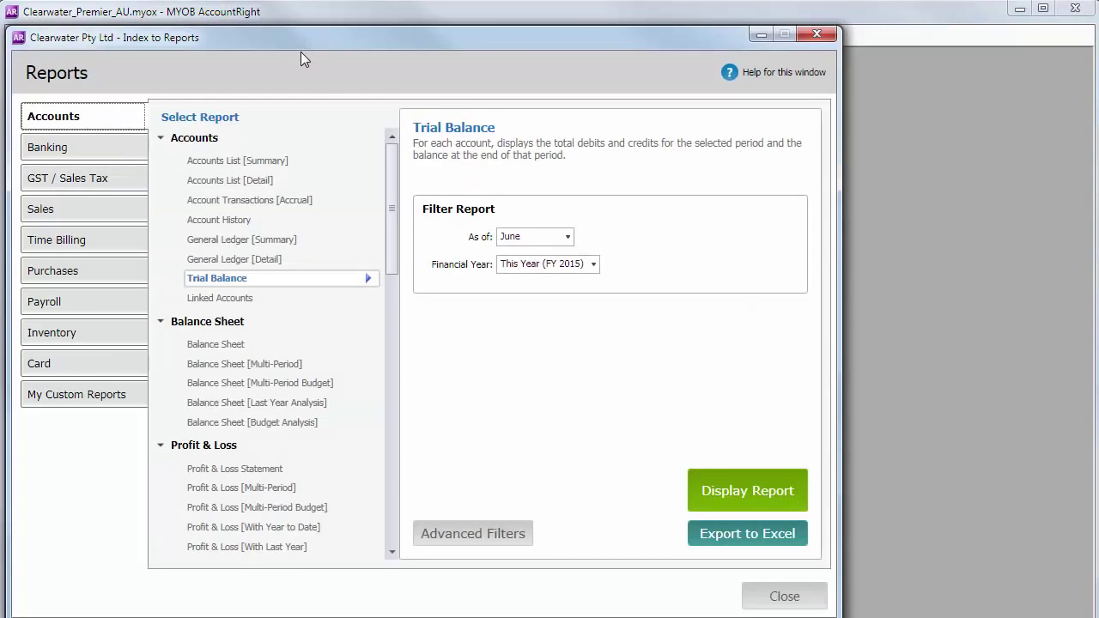
{"action": "left_click", "coordinate": [292, 346]}
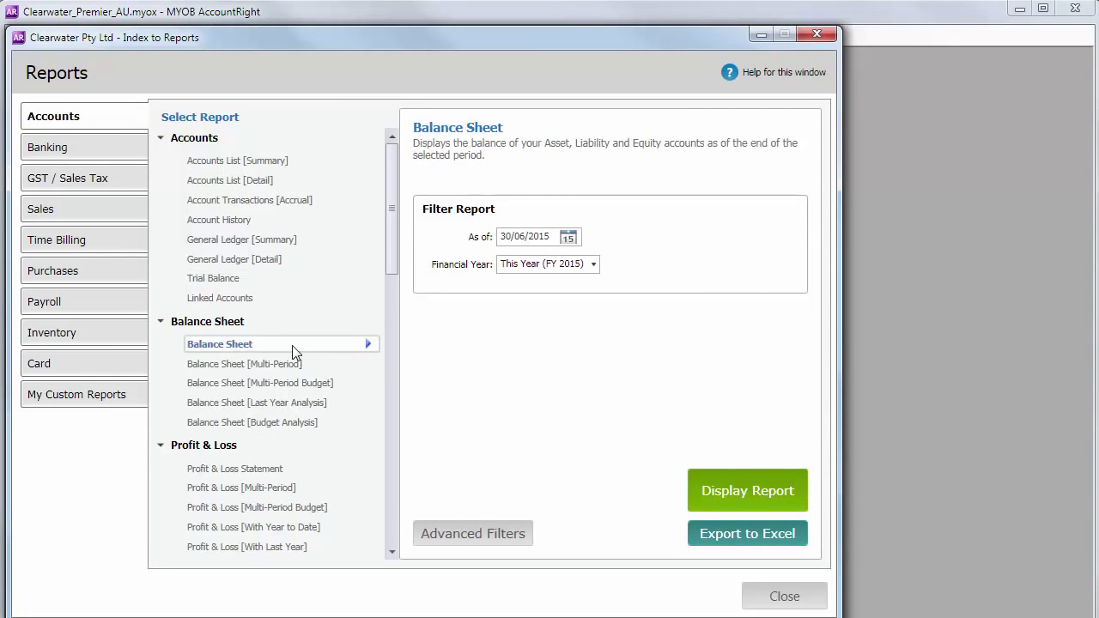
{"action": "left_click", "coordinate": [305, 472]}
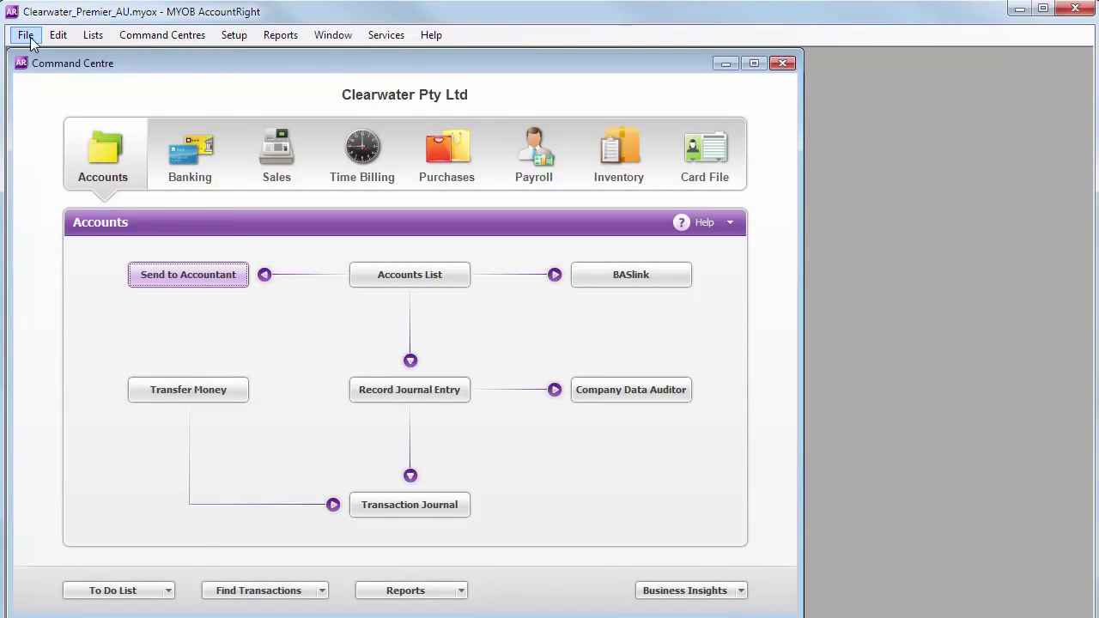
{"action": "left_click", "coordinate": [26, 36]}
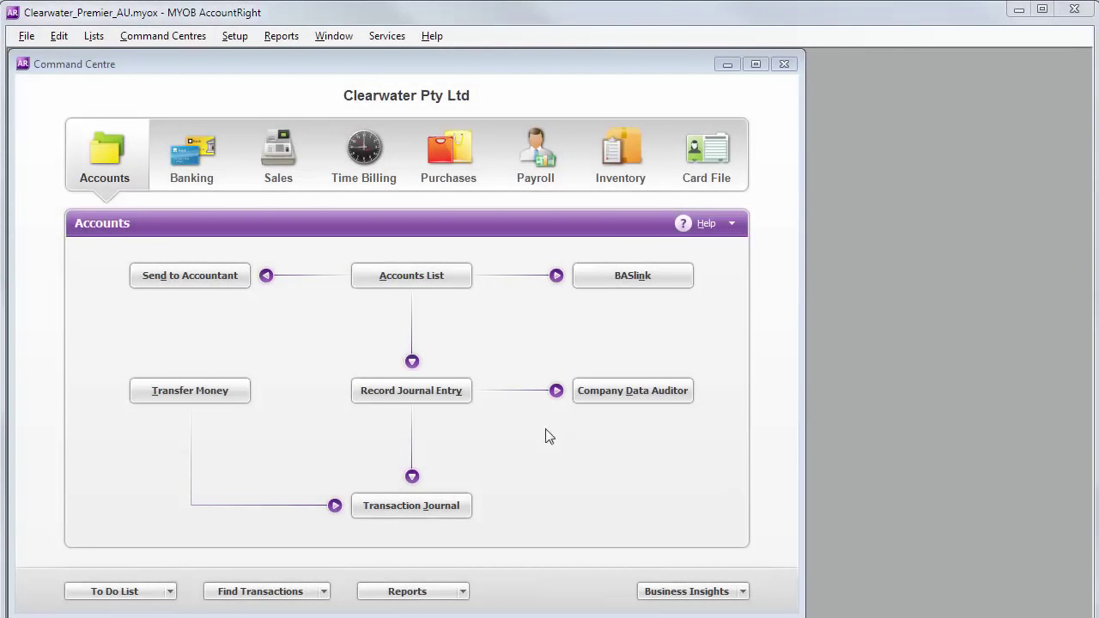
Record a general journal with memo 'Depreciation Journal' and flag it as a year-end adjustment
{"action": "left_click", "coordinate": [453, 396]}
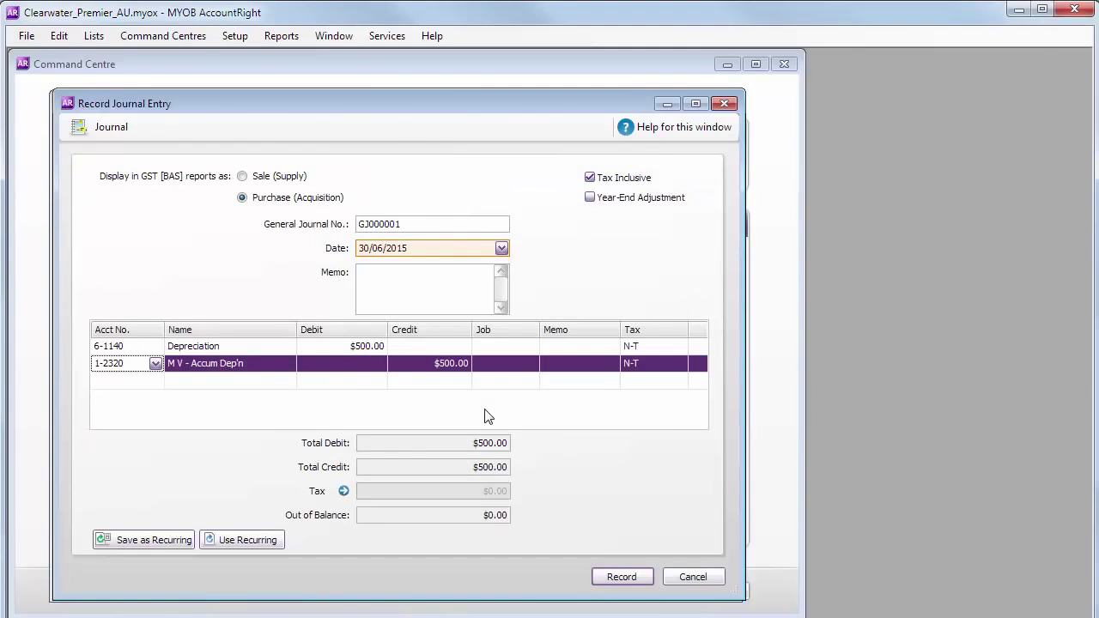
{"action": "left_click", "coordinate": [388, 297]}
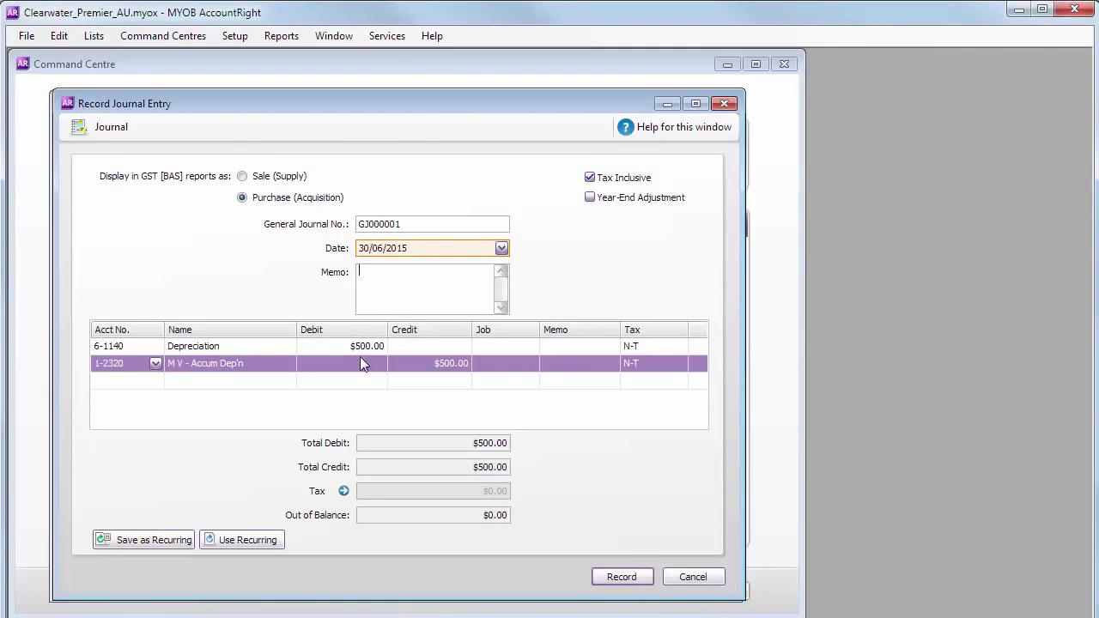
{"action": "type", "text": "Depreciation Journal"}
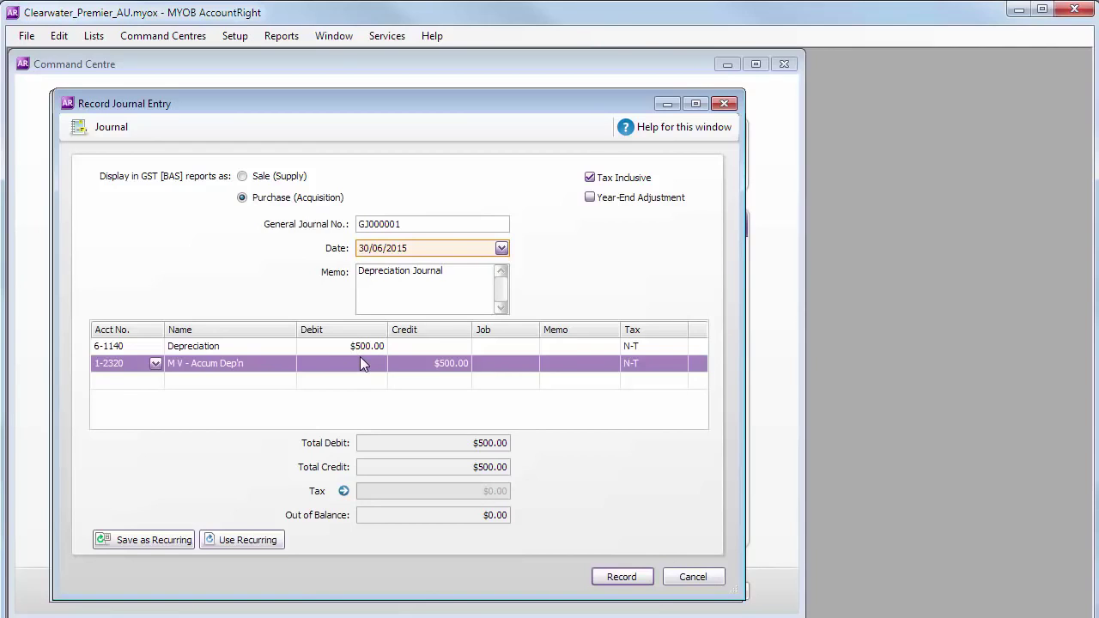
{"action": "key", "text": "Tab"}
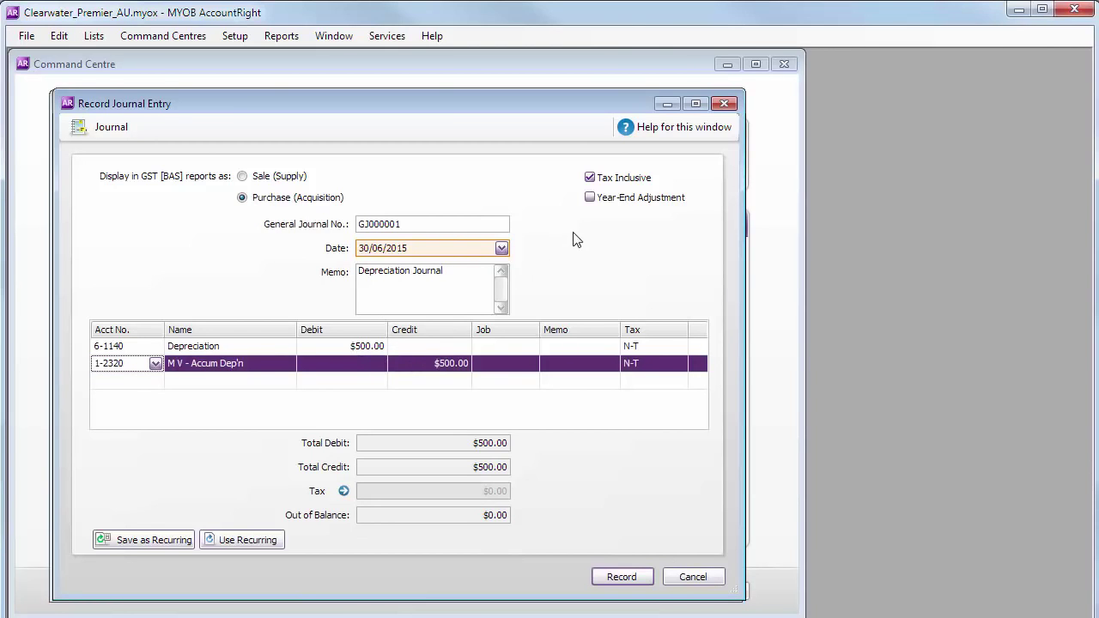
{"action": "left_click", "coordinate": [592, 205]}
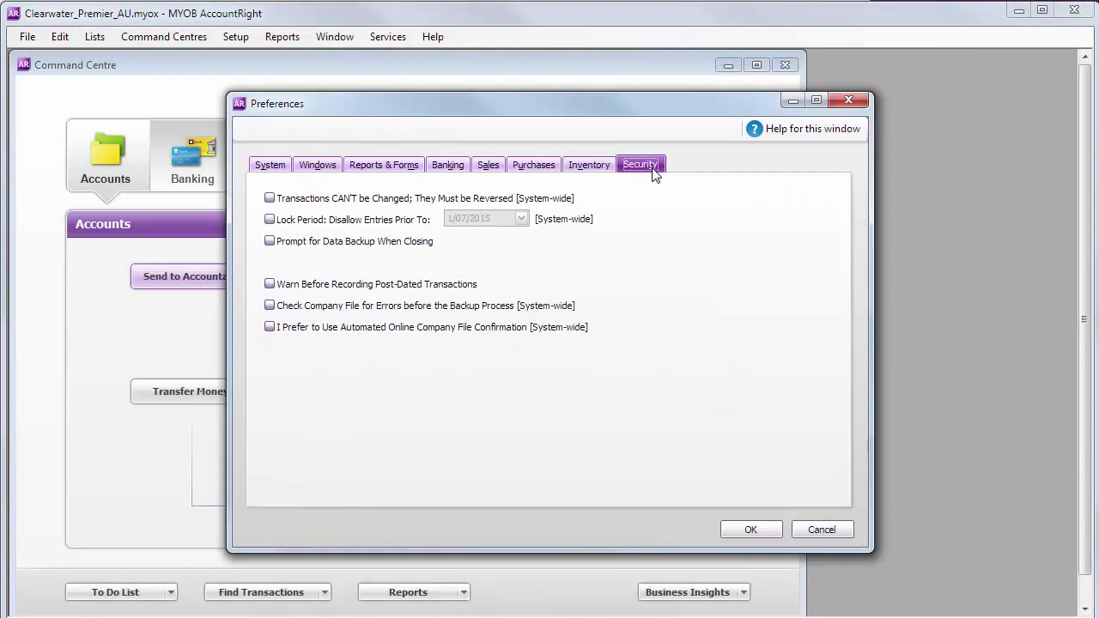
Lock the period to disallow entries dated before 1/07/2015
{"action": "left_click", "coordinate": [271, 221]}
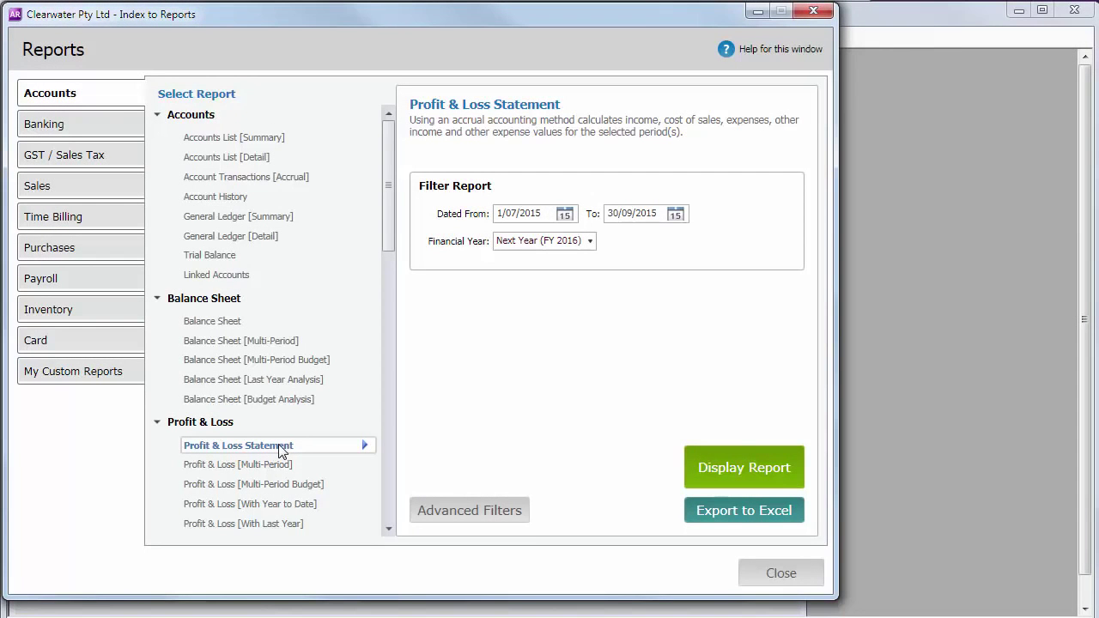
Check the Financial Year options for the Profit & Loss report
{"action": "left_click", "coordinate": [590, 243]}
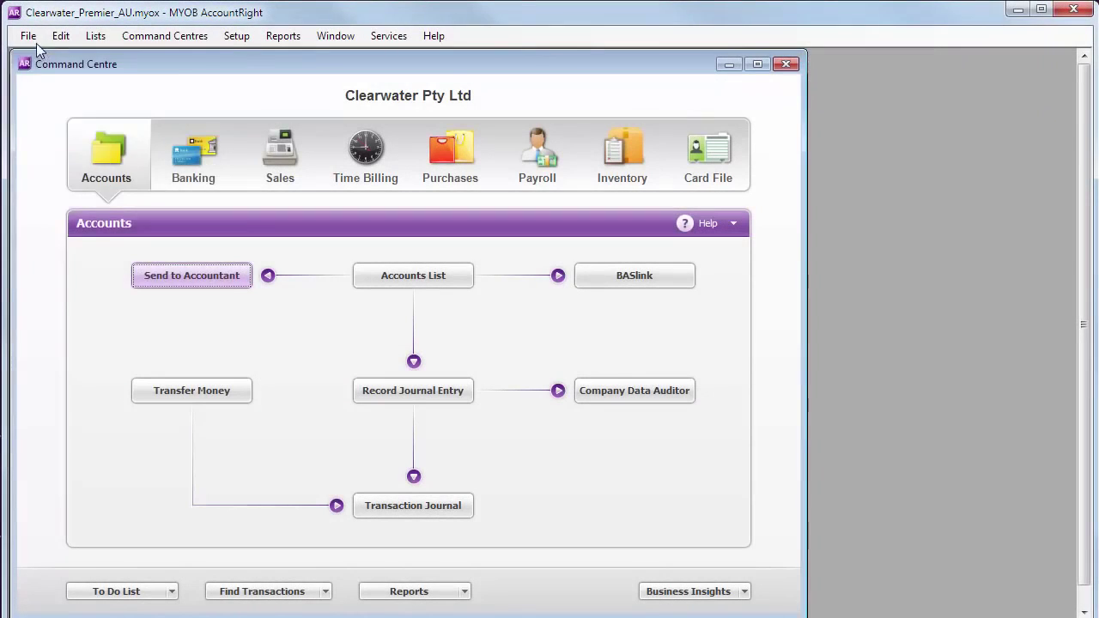
Run File > Close a Year > Close a Financial Year and close 2015 without a backup
{"action": "left_click", "coordinate": [28, 36]}
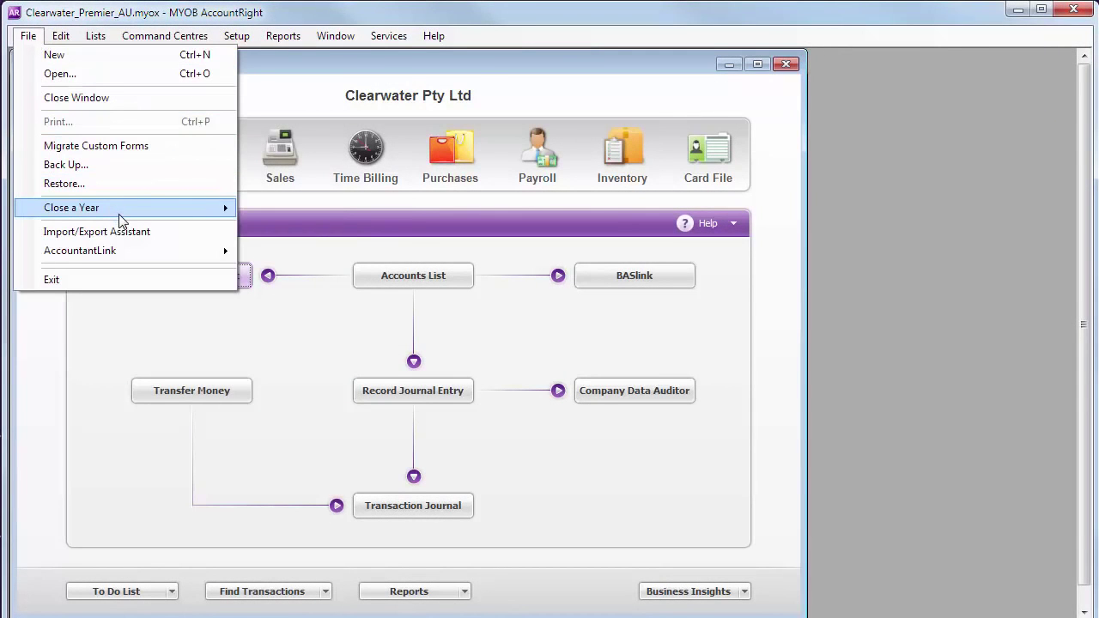
{"action": "mouse_move", "coordinate": [119, 213]}
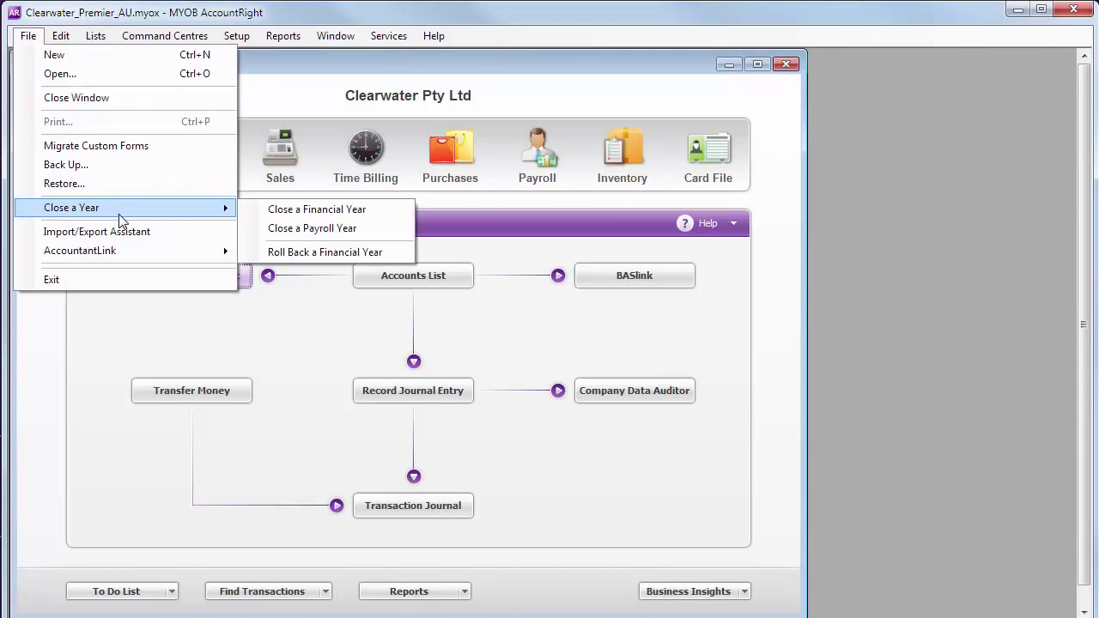
{"action": "left_click", "coordinate": [386, 212]}
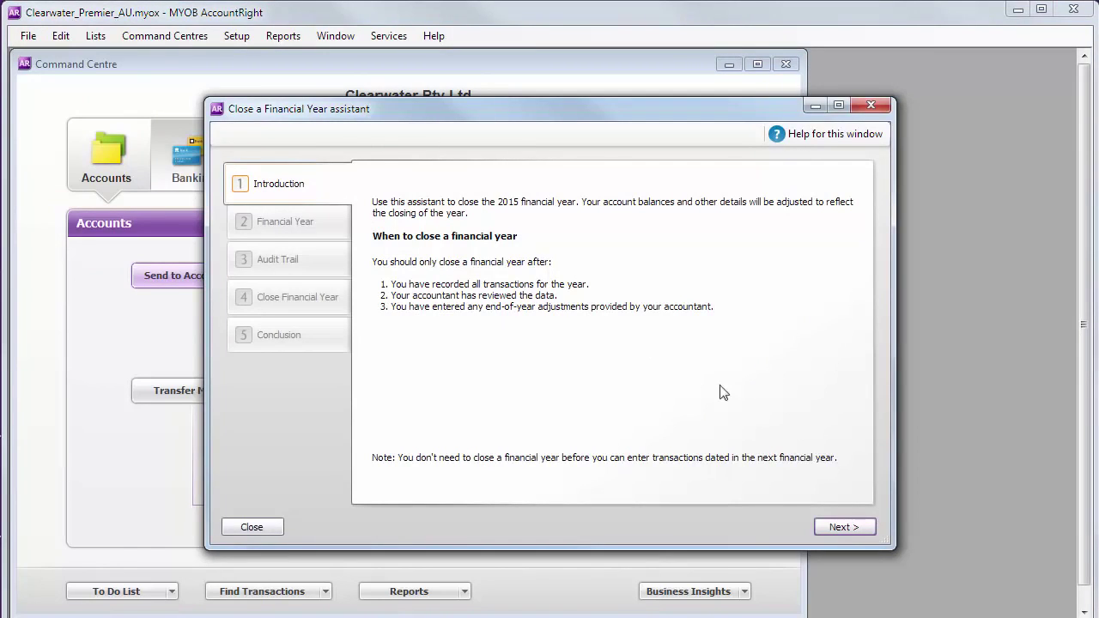
{"action": "left_click", "coordinate": [846, 526]}
{"action": "left_click", "coordinate": [846, 526]}
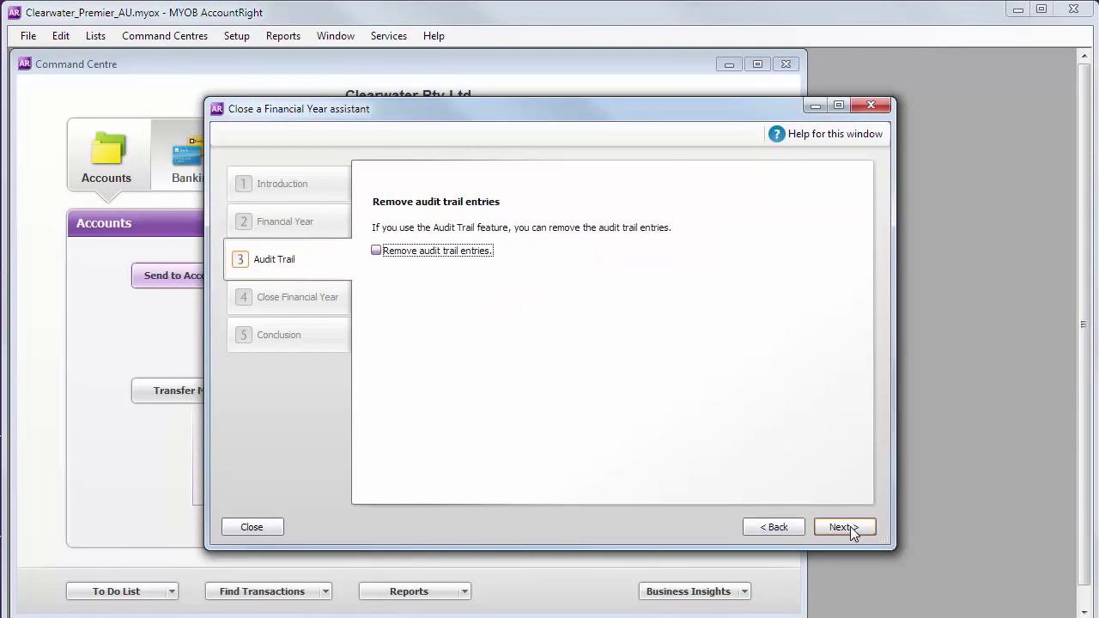
{"action": "left_click", "coordinate": [846, 527]}
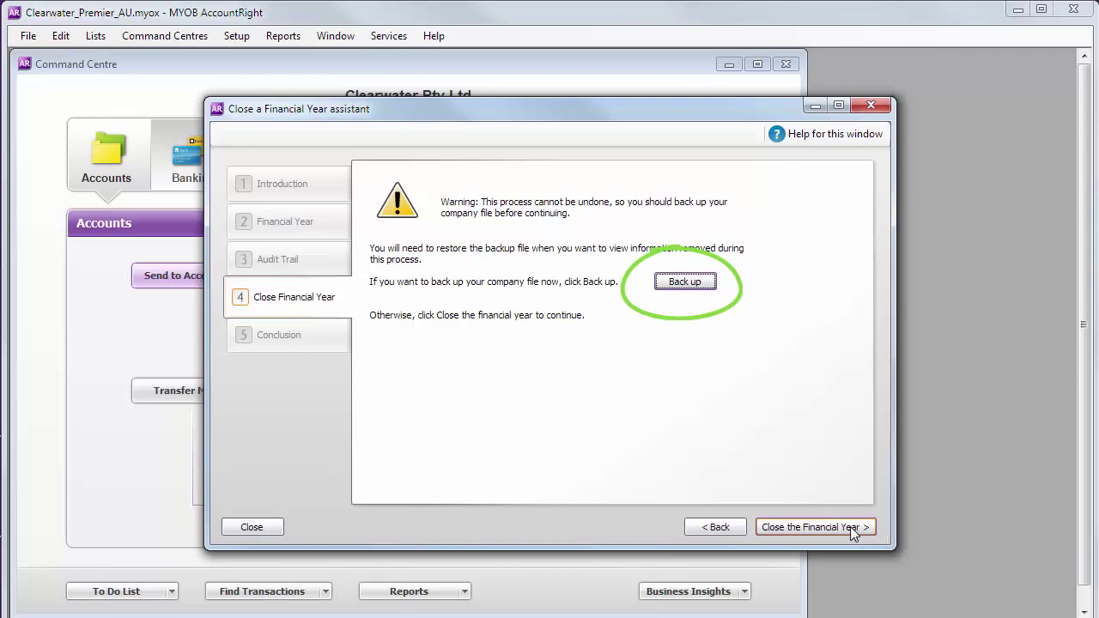
{"action": "left_click", "coordinate": [850, 526]}
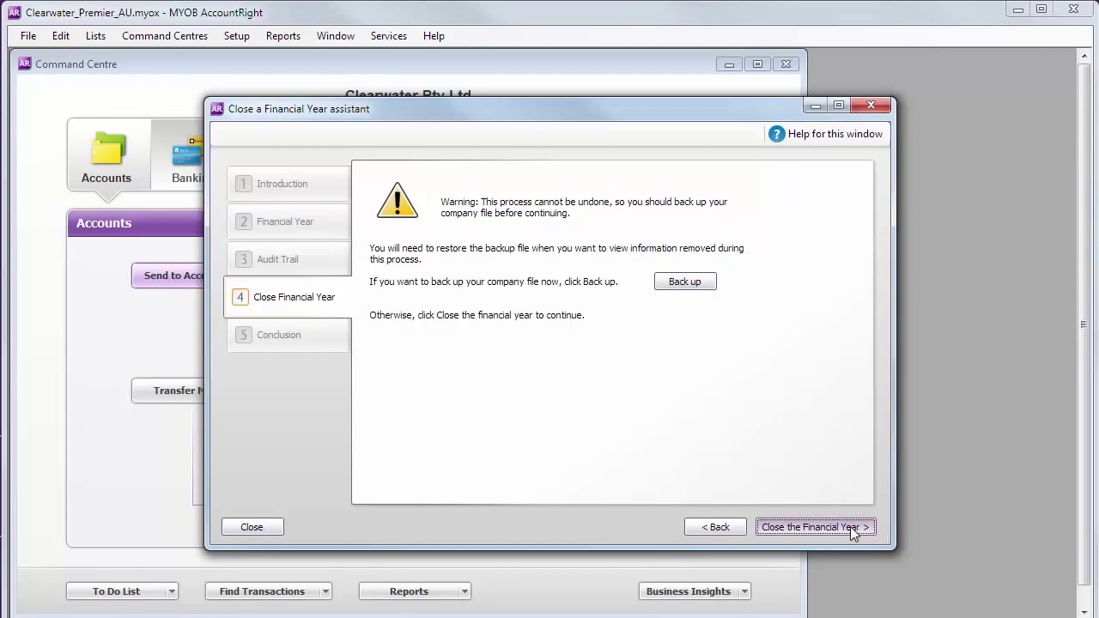
{"action": "left_click", "coordinate": [851, 527]}
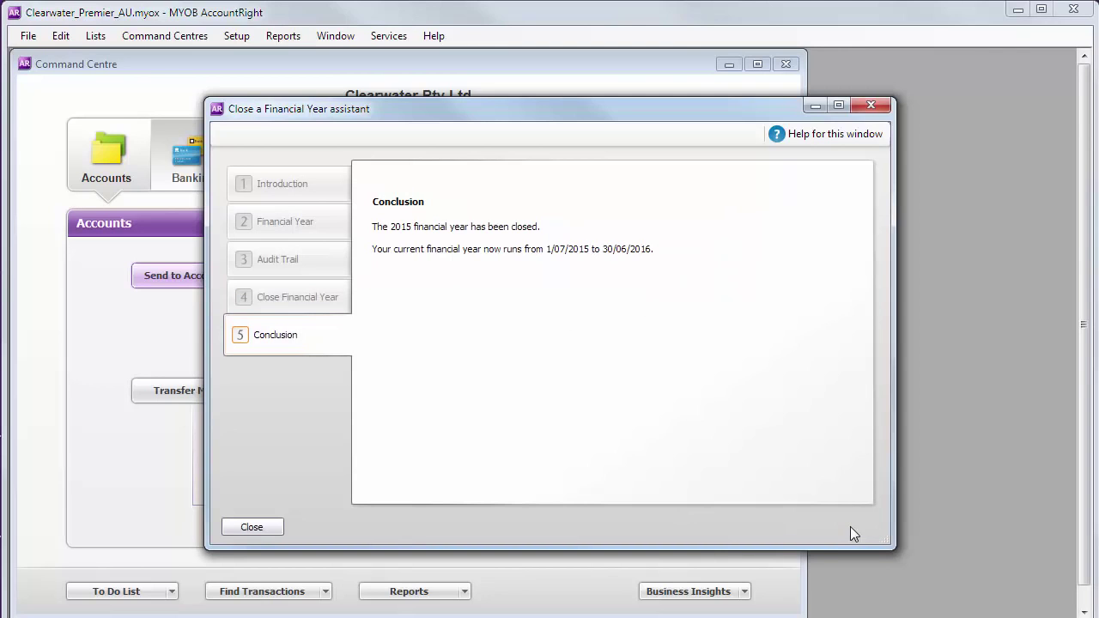